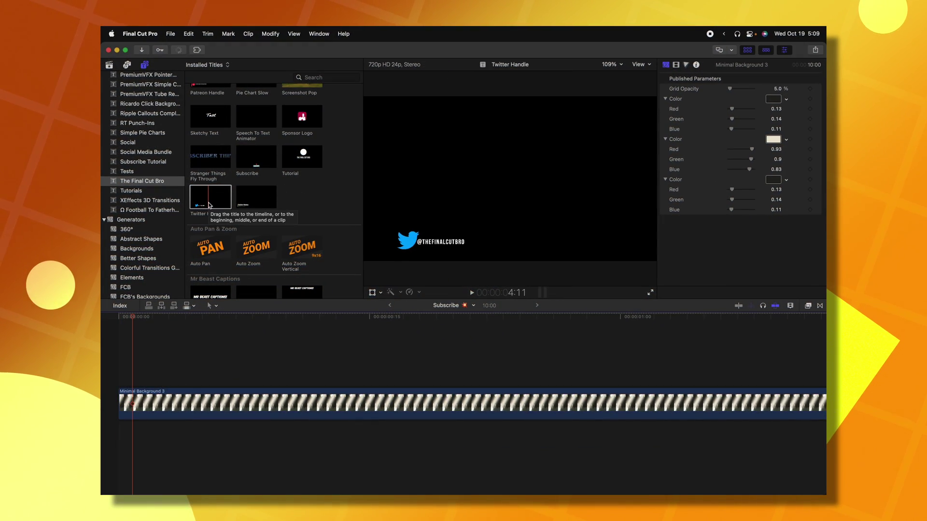
Step: Place the Twitter Handle title above the background clip and zoom the viewer to 50%
drag(204, 205, 128, 326)
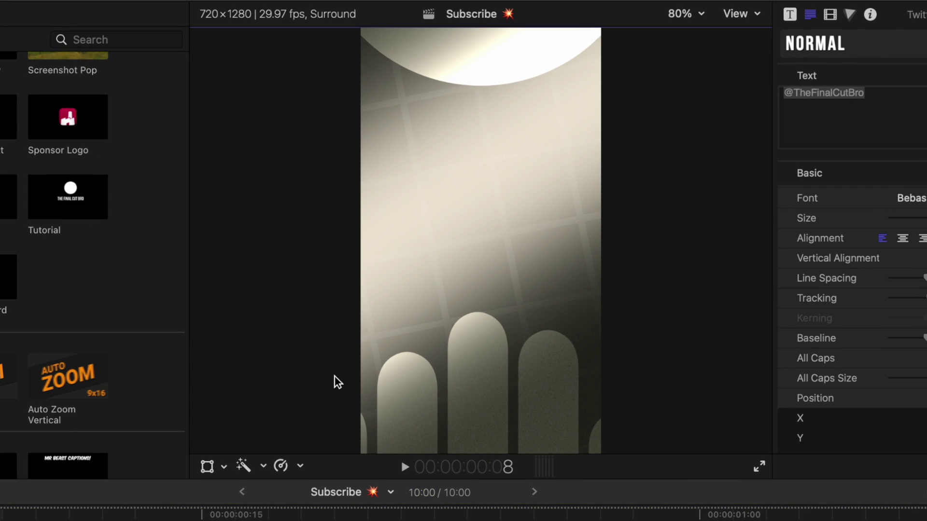
key(super+minus)
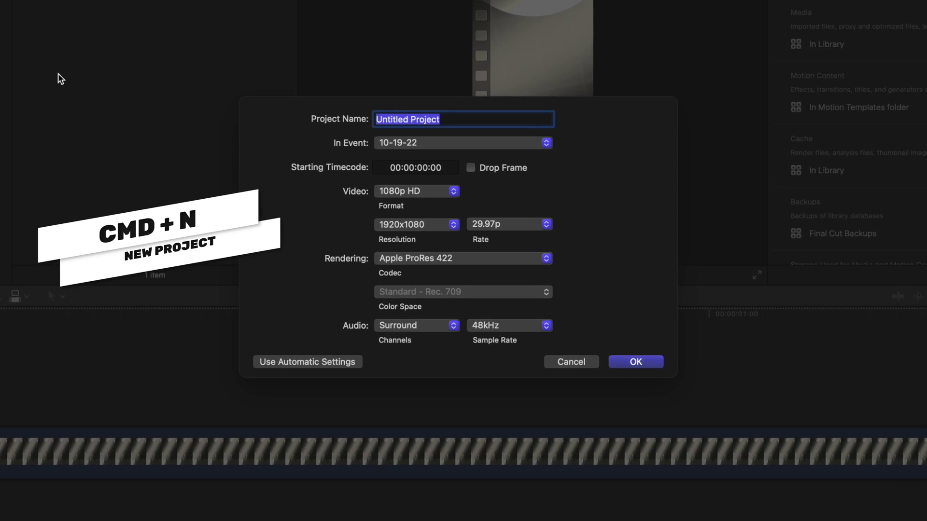
Step: Create a 'horizontal' project at 1080p HD, 1920x1080, 29.97p
text(horizontal)
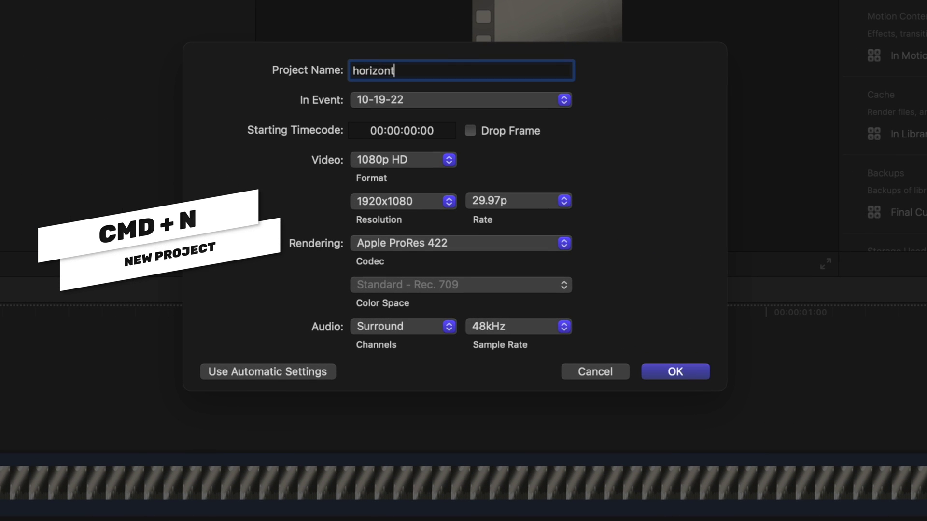
click(380, 156)
click(378, 156)
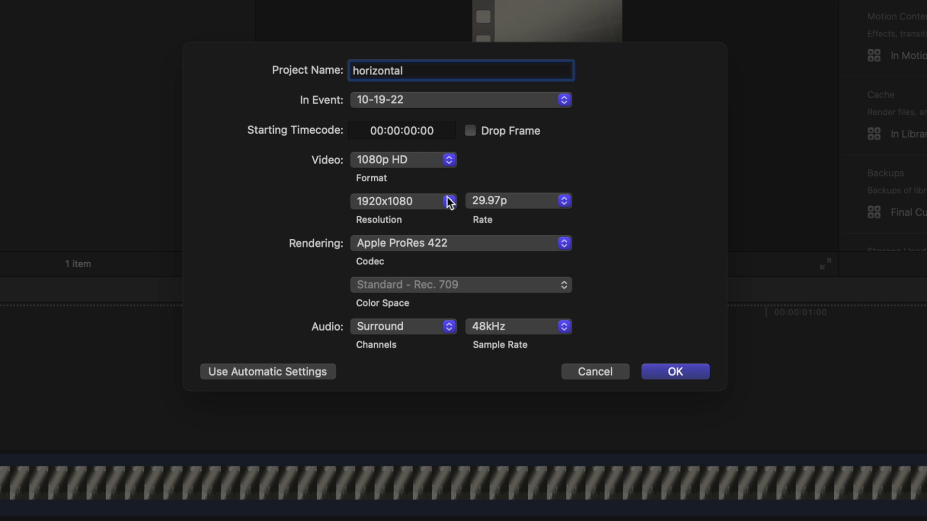
click(674, 368)
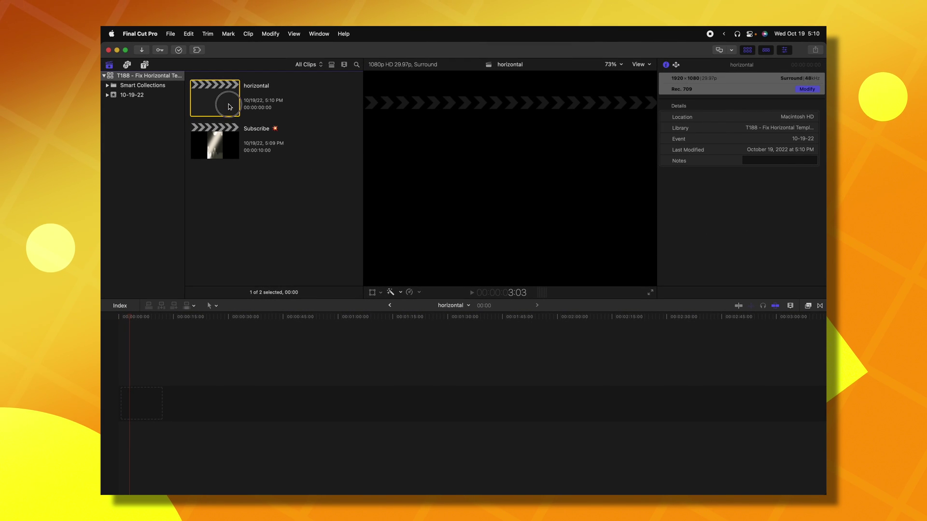
Step: Open the horizontal project and add the Twitter Handle title to its timeline
double_click(228, 104)
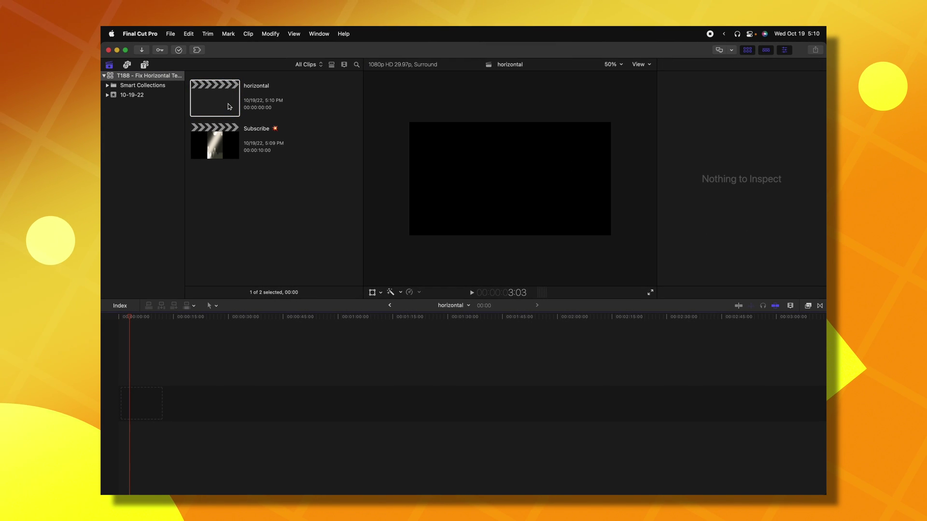
click(143, 66)
drag(209, 196, 140, 403)
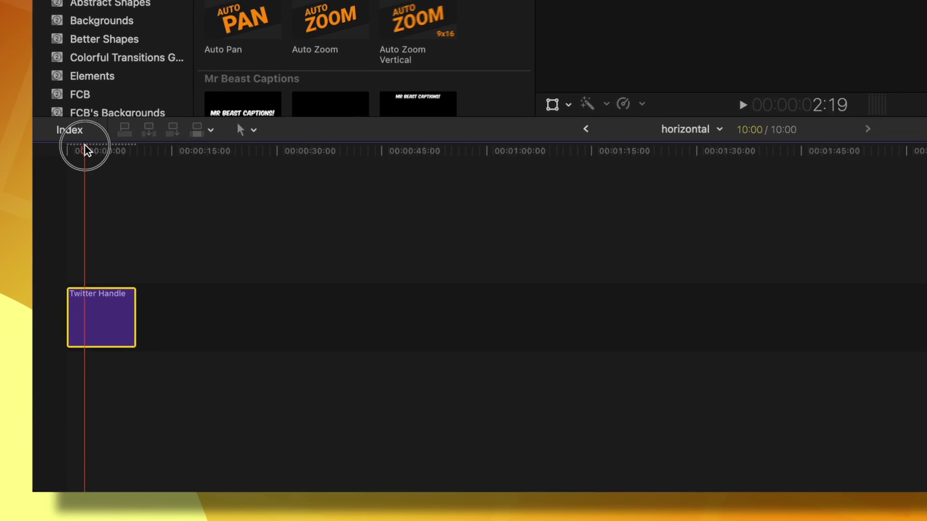
click(111, 249)
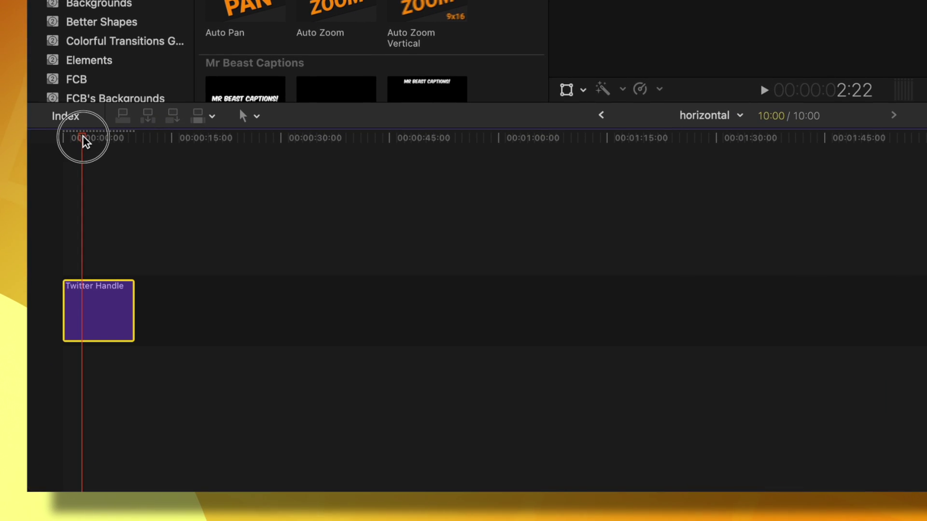
Step: Turn the title into a compound clip named 'horizontal Clip'
right_click(107, 294)
click(119, 299)
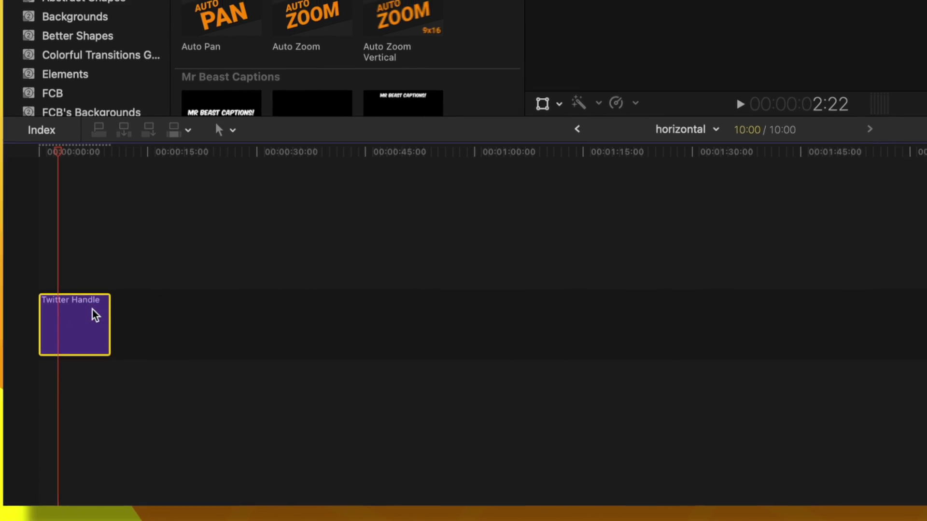
key(Return)
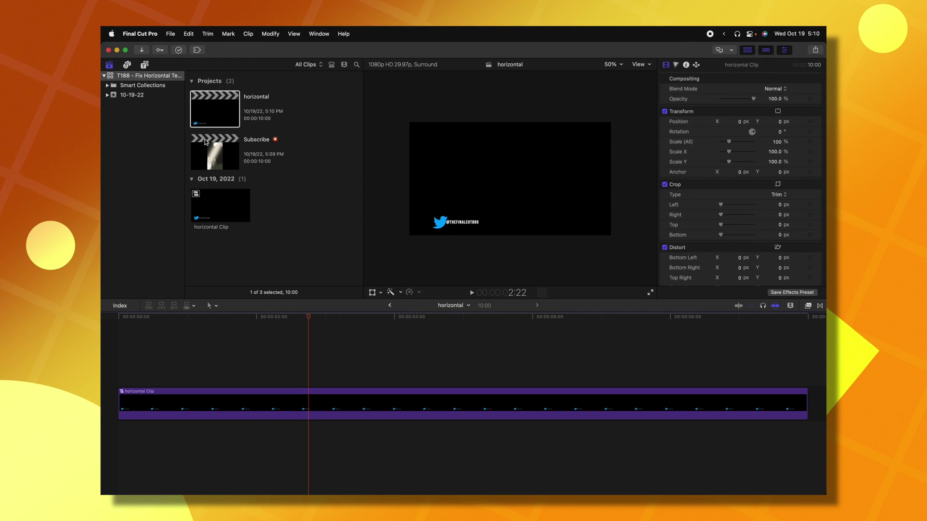
Step: In the Subscribe project, place horizontal Clip above the background clip
double_click(196, 140)
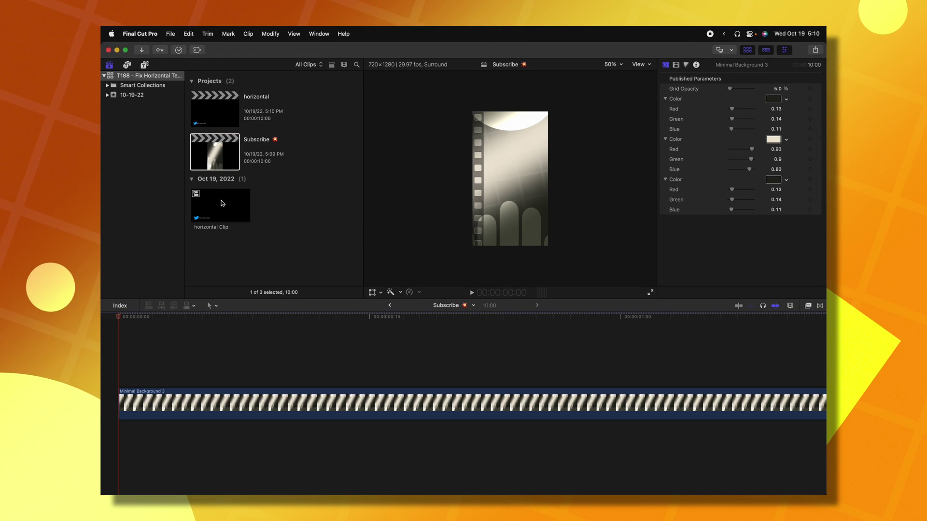
drag(222, 203, 128, 366)
drag(116, 314, 284, 313)
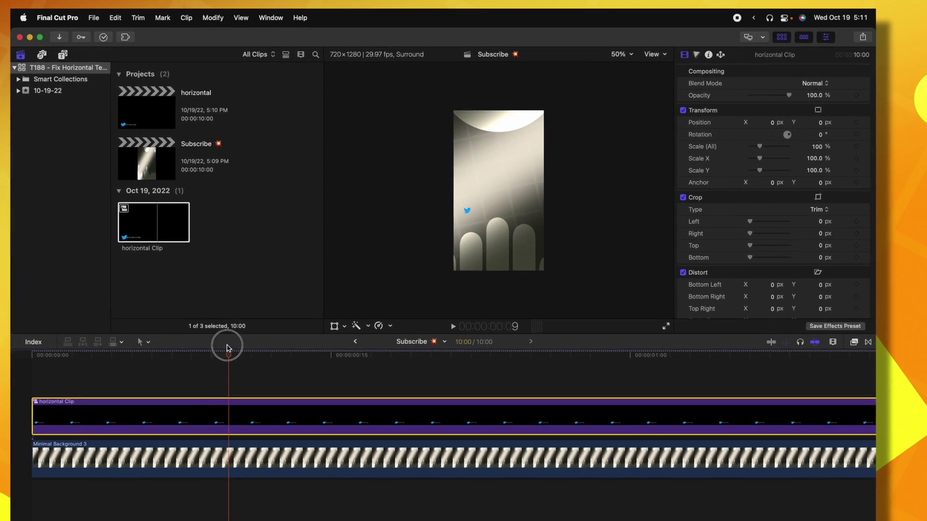
Step: Scale horizontal Clip to about 300% and shift it right to X 551.8 px
drag(233, 346, 341, 333)
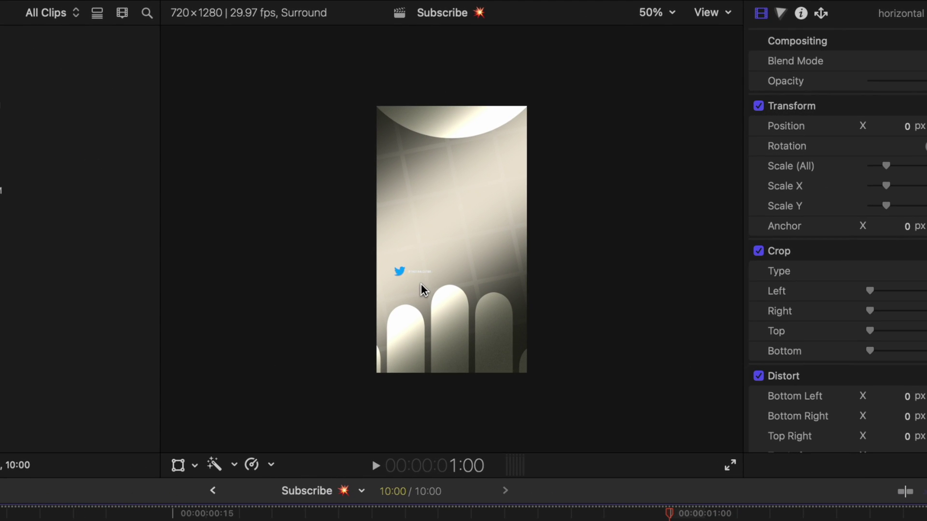
click(424, 287)
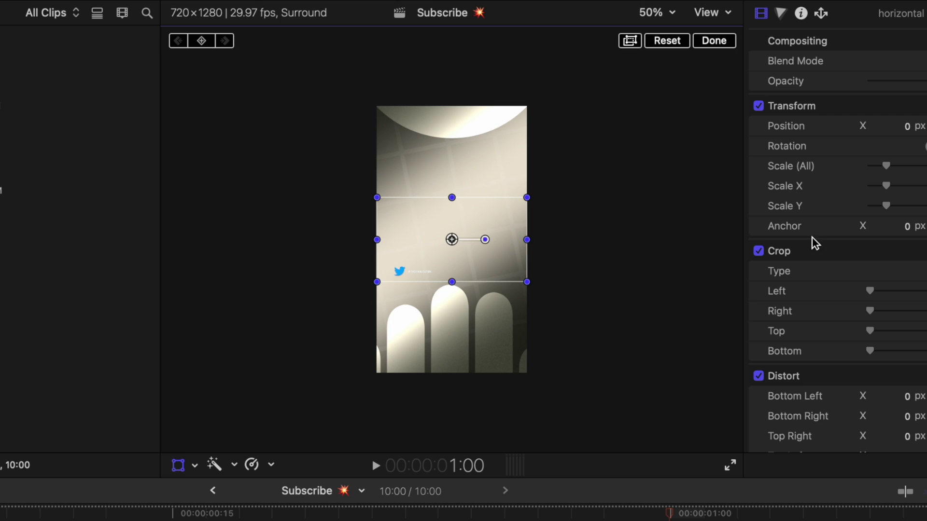
drag(527, 286, 681, 369)
drag(441, 250, 555, 258)
key(space)
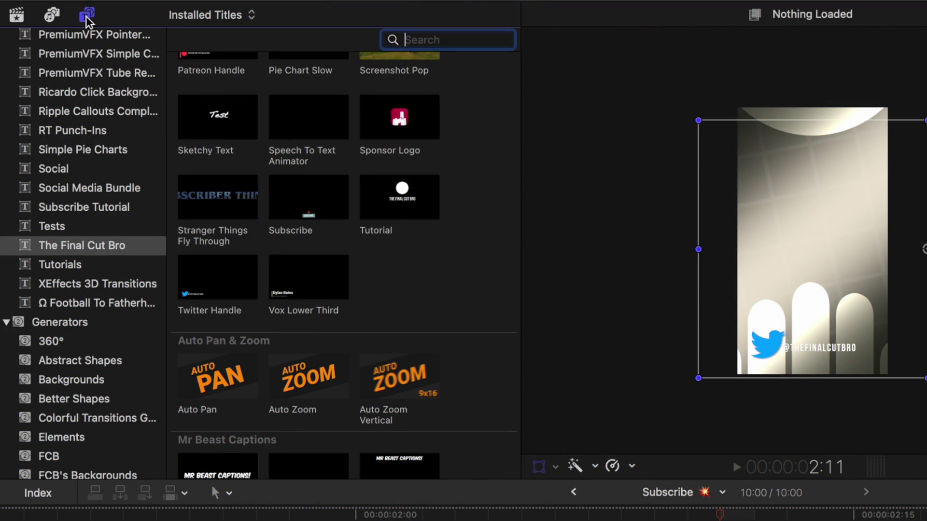
Step: Open the Twitter Handle title from the Titles browser in Motion
right_click(211, 296)
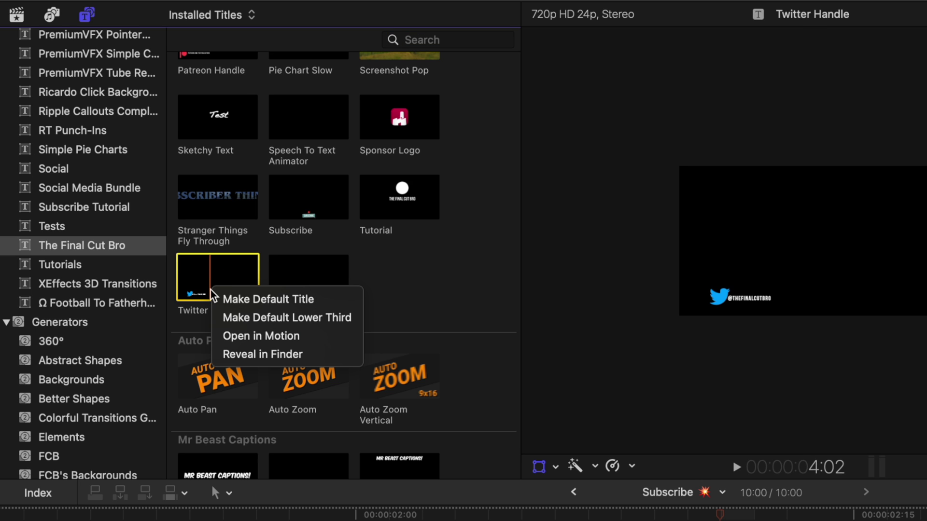
click(233, 336)
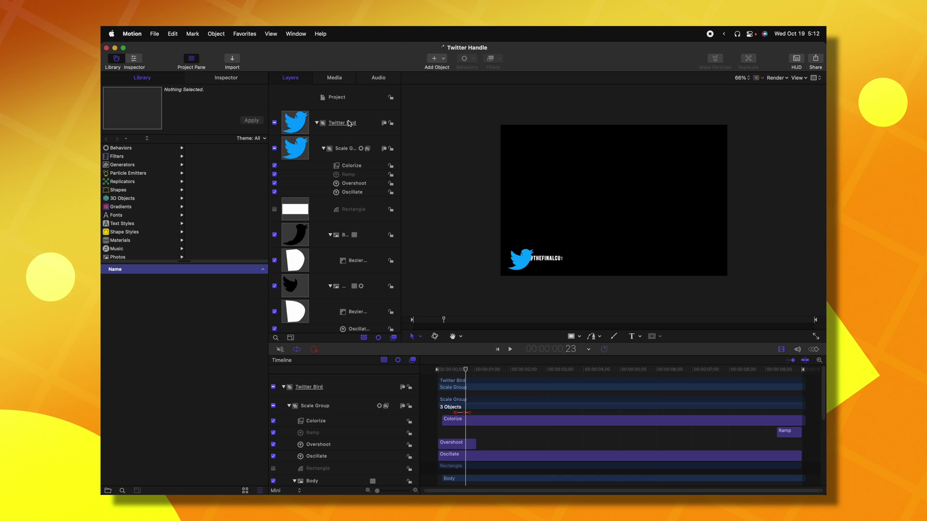
Step: Add a 9:16 aspect ratio snapshot to the project and switch the canvas to it
click(346, 101)
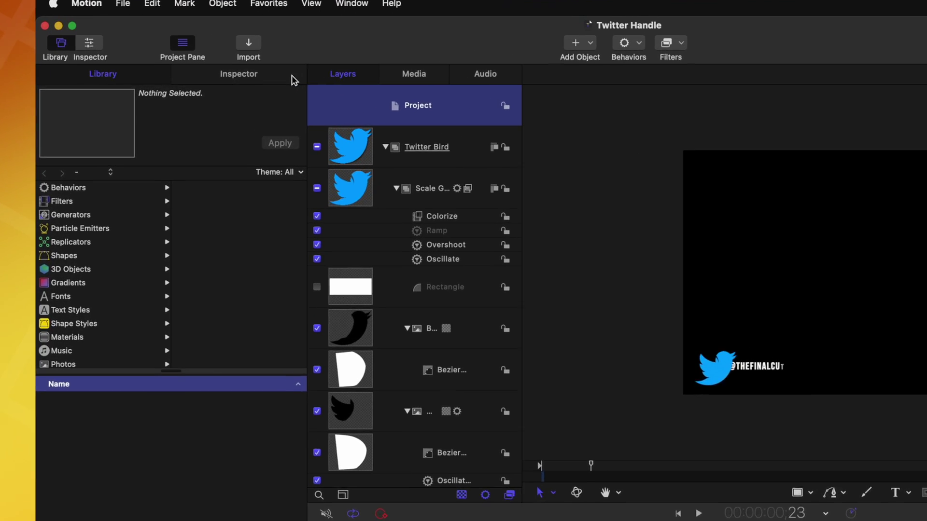
click(253, 80)
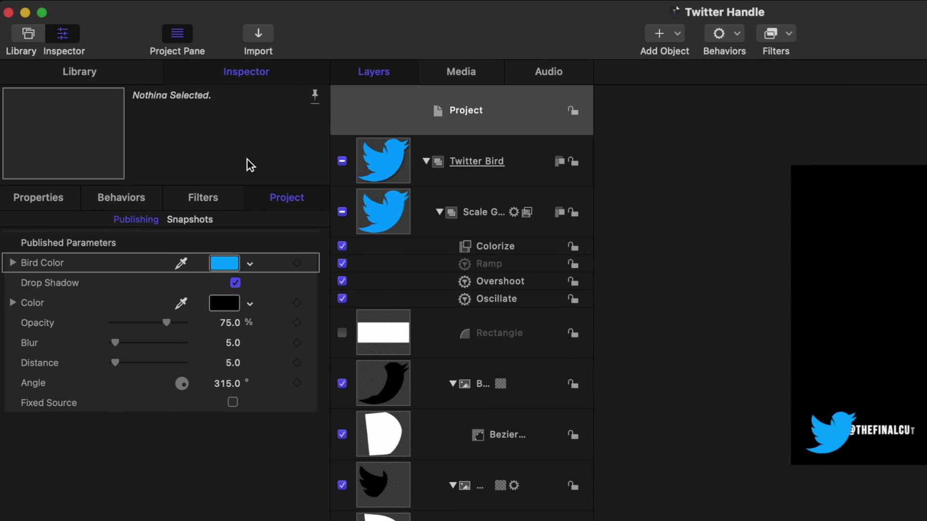
click(200, 220)
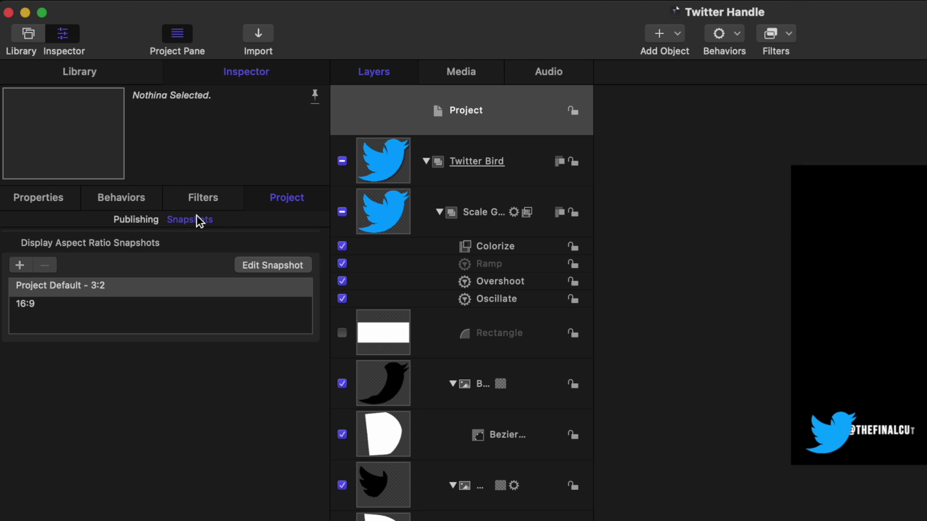
click(16, 269)
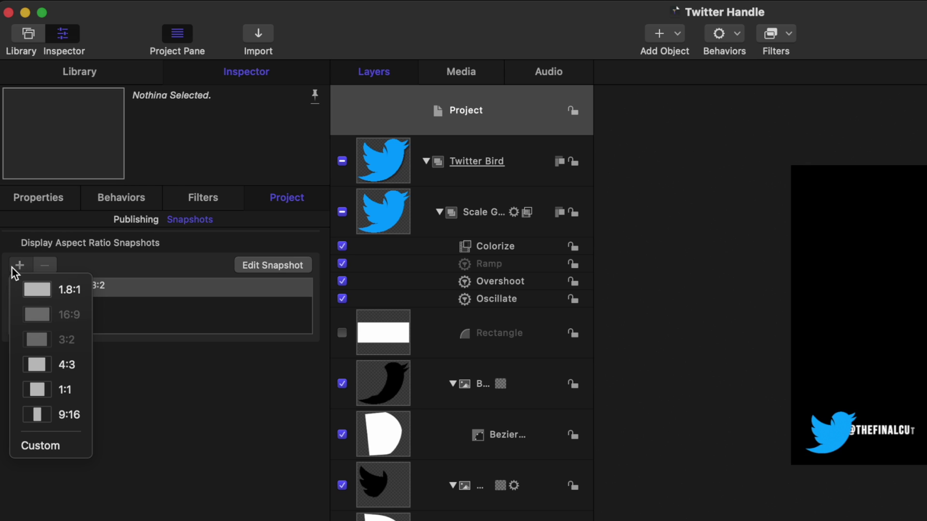
click(57, 415)
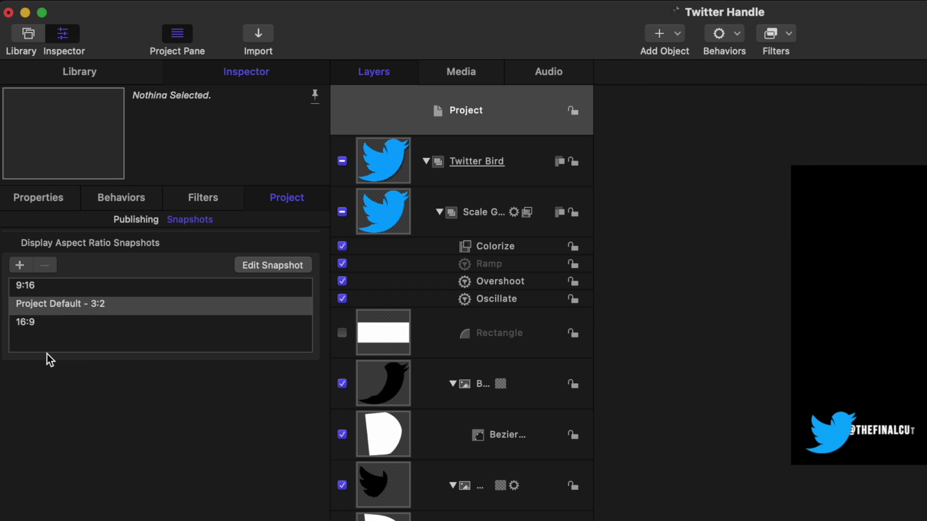
click(33, 286)
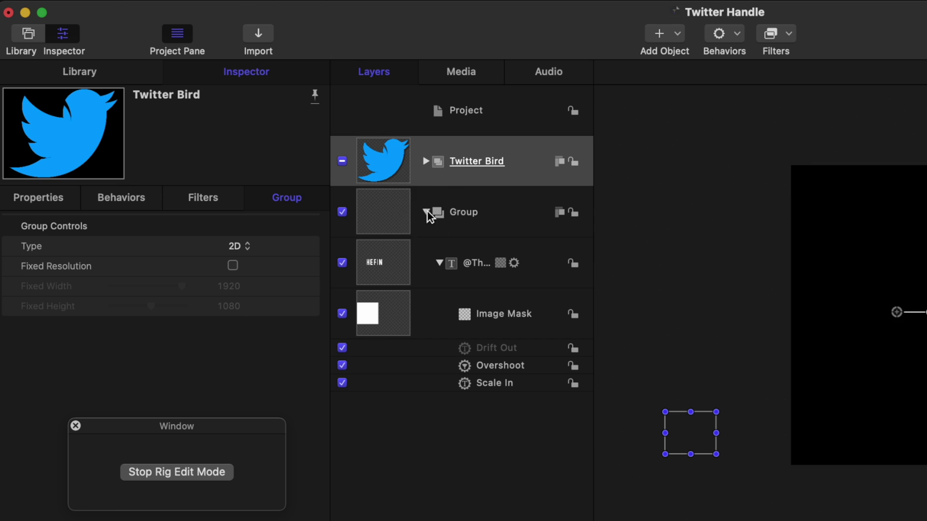
Step: Group the Twitter Bird and handle text layers, then move the group into the lower 9:16 frame
click(453, 273)
drag(453, 273, 451, 160)
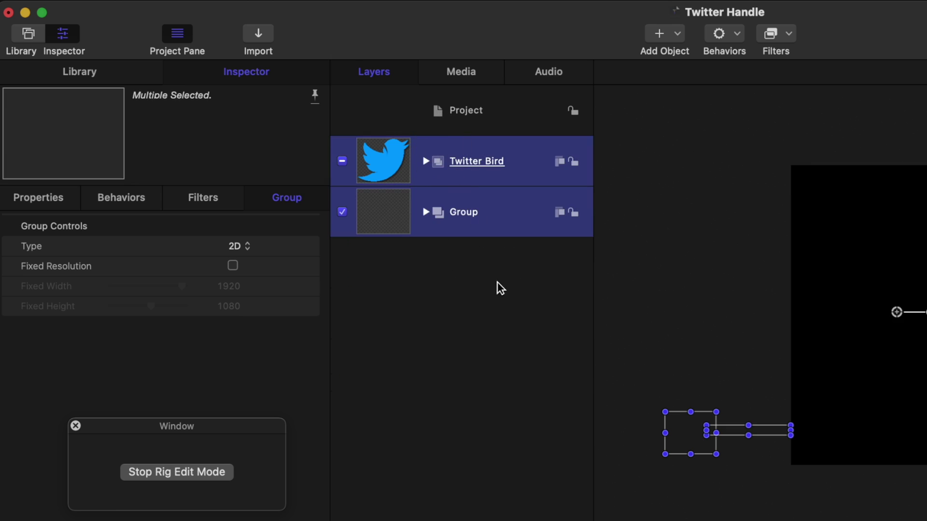
right_click(520, 218)
click(555, 324)
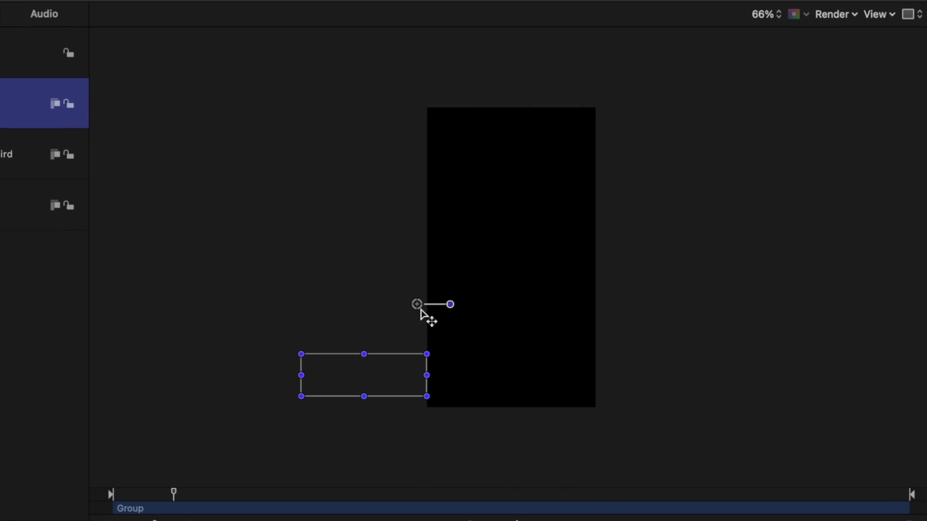
drag(413, 310, 440, 316)
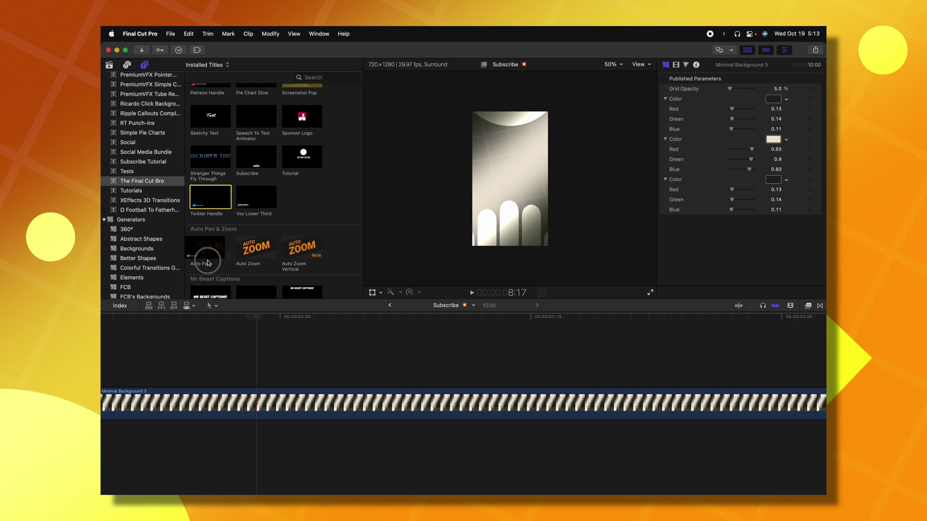
Step: Connect the updated Twitter Handle title at the playhead in Subscribe and preview its playback
key(q)
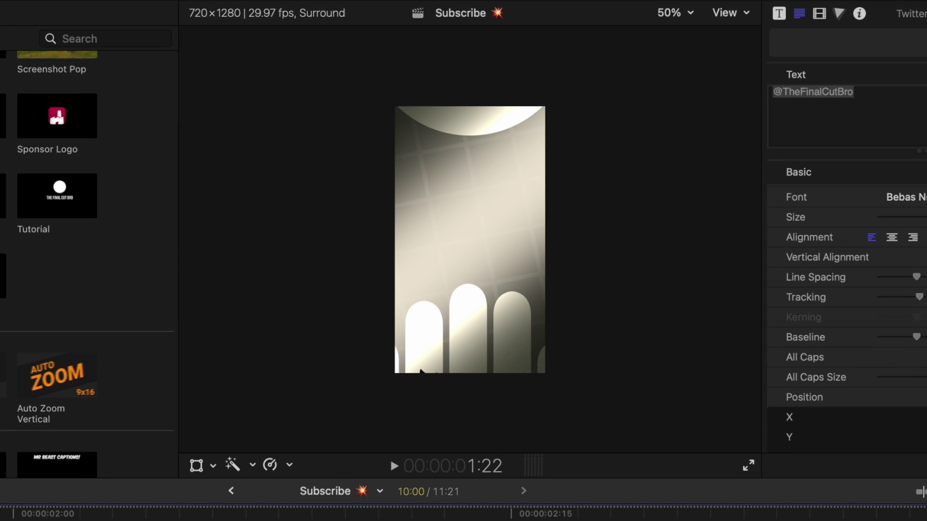
key(space)
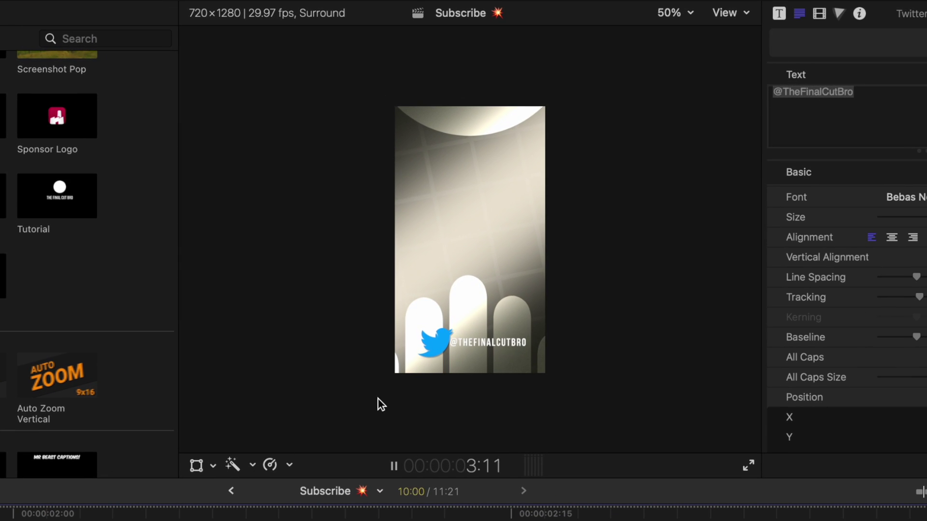
key(space)
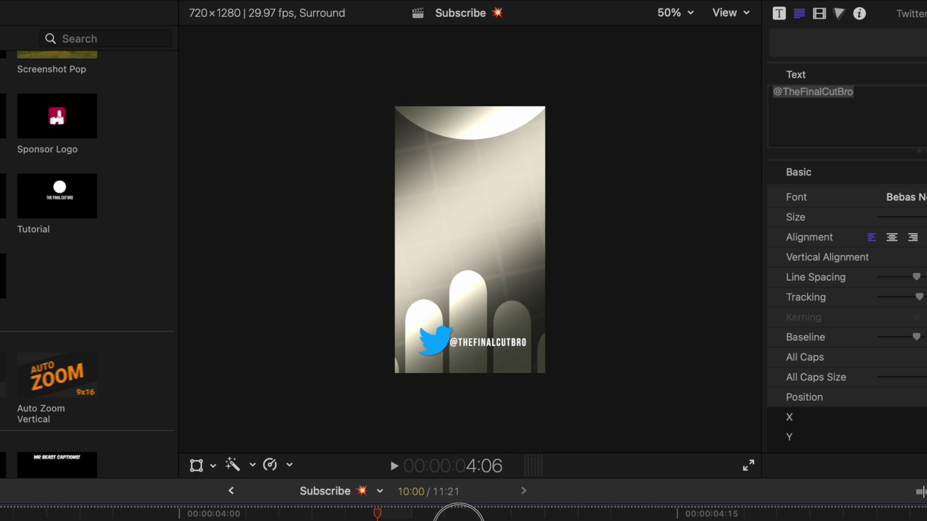